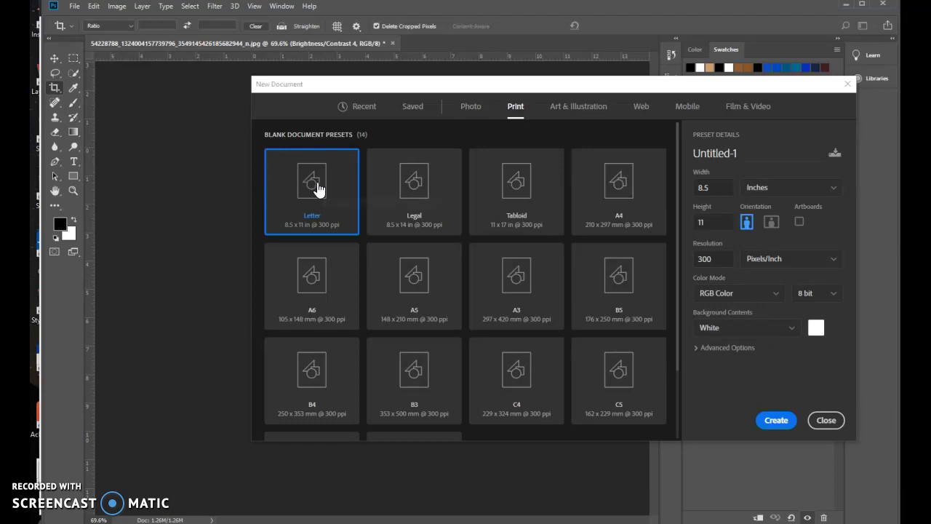
Create a Letter print document, 8.5 x 11 inches at 300 pixels/inch in RGB Color with a white background
click(777, 420)
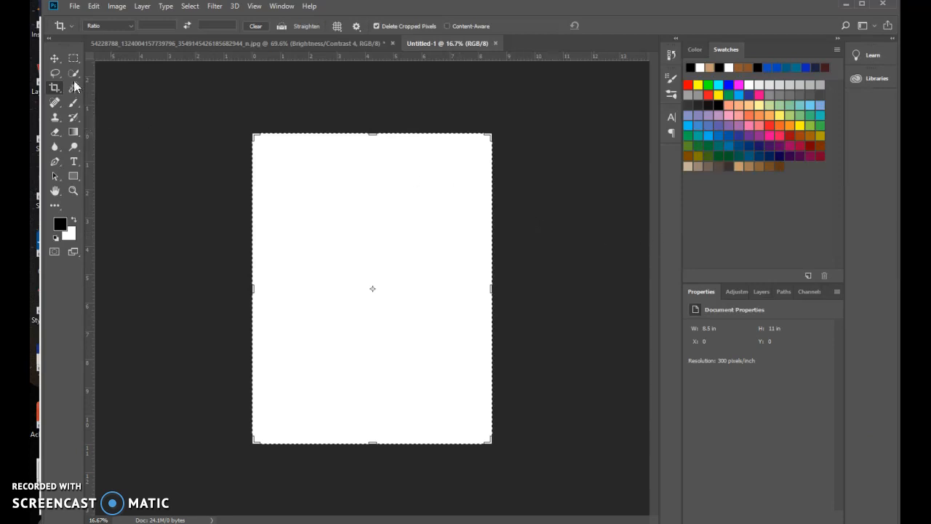
click(55, 59)
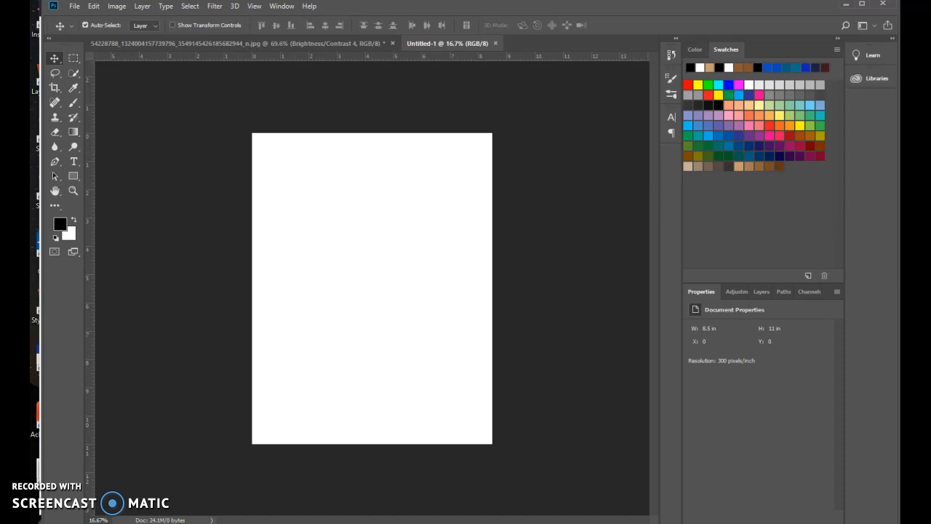
Switch to Firefox, enlarge the orange side-view pickup truck from the image results, and capture it with the Snipping Tool
click(262, 522)
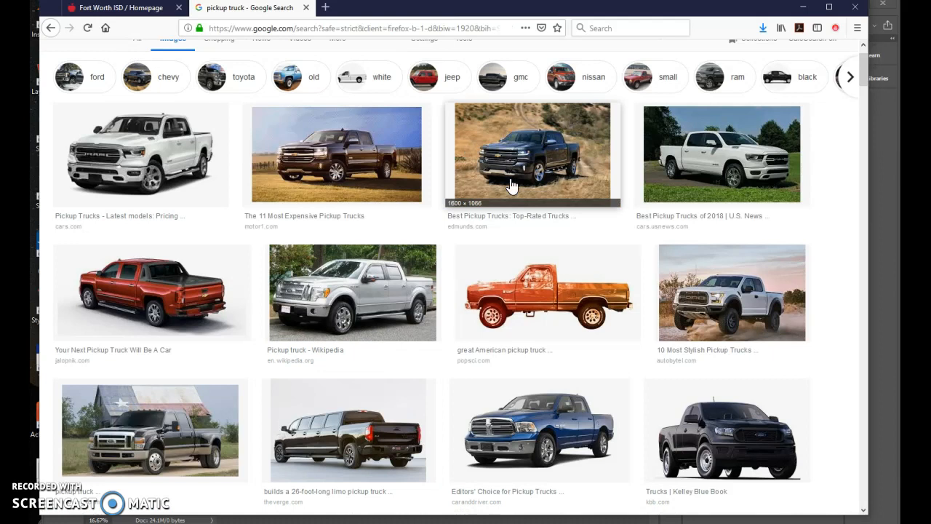
click(582, 275)
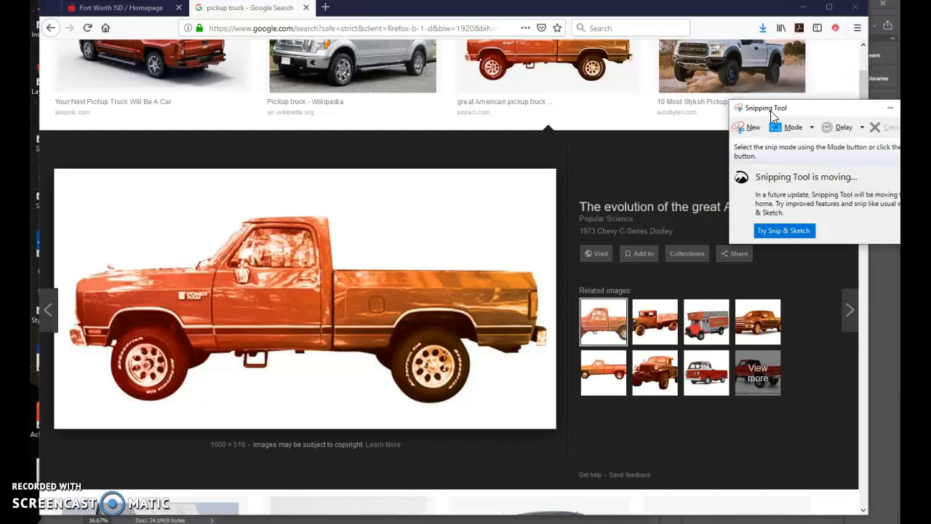
click(753, 130)
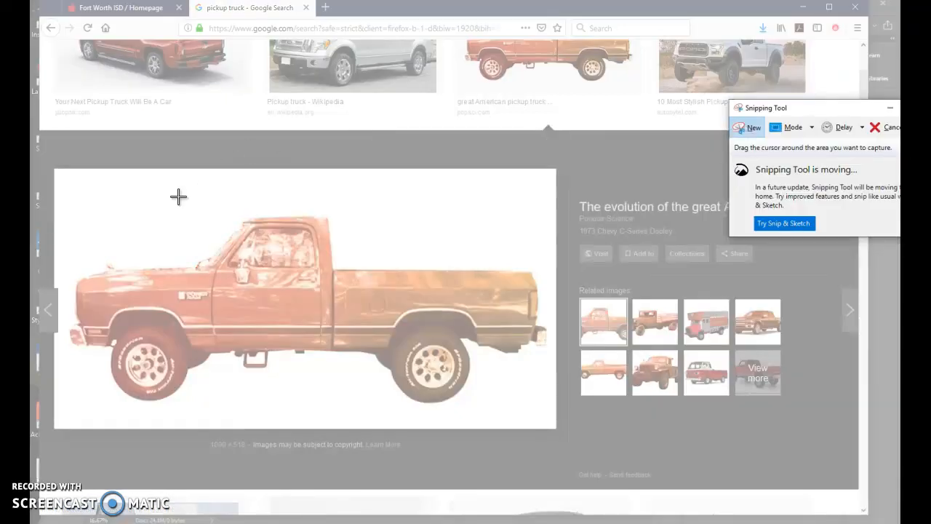
drag(61, 174, 550, 417)
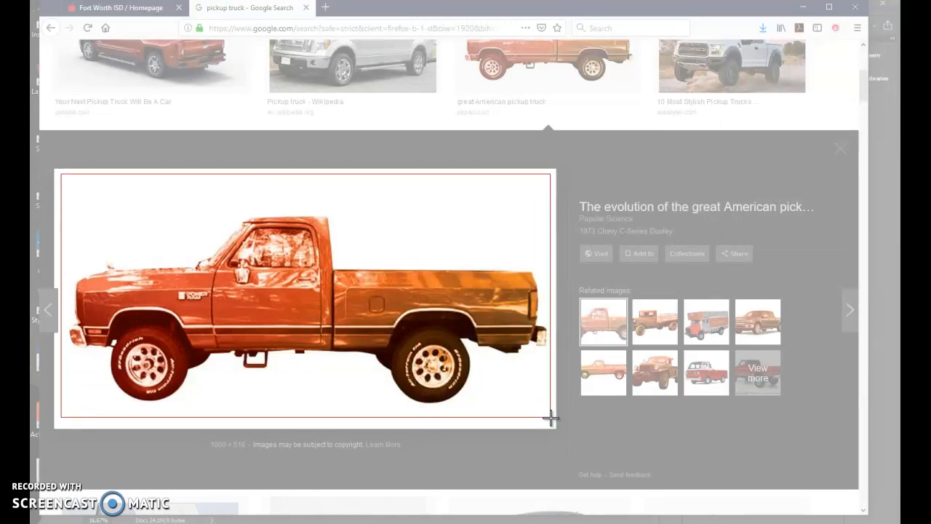
drag(551, 417, 551, 417)
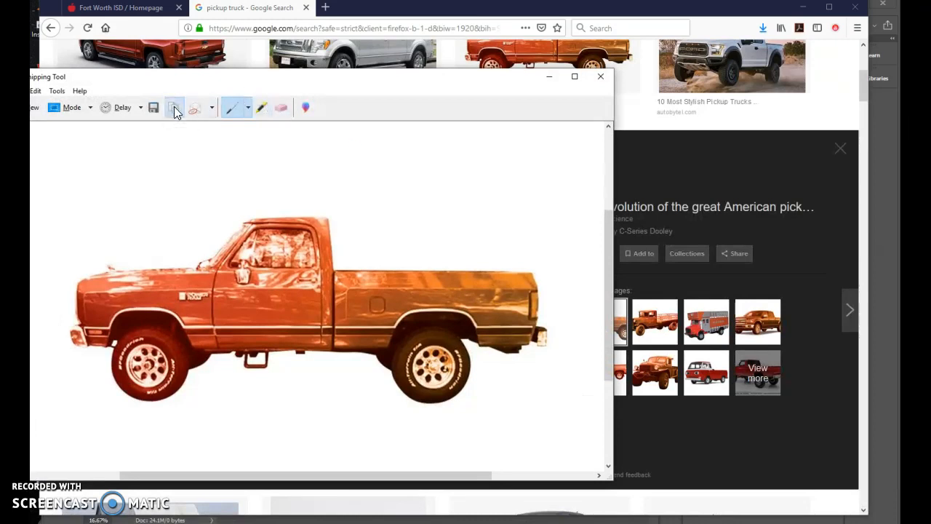
Switch to Photoshop and paste the captured truck image into the blank Letter document
click(873, 461)
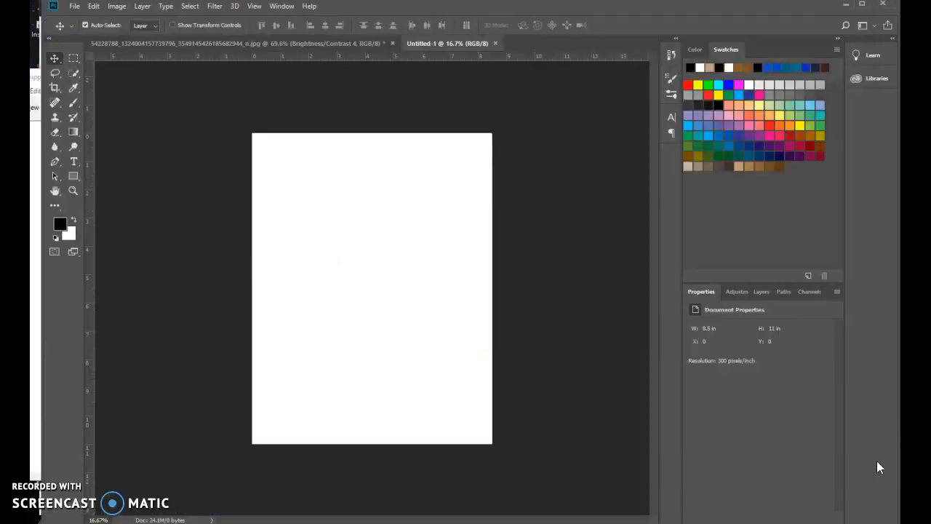
click(94, 6)
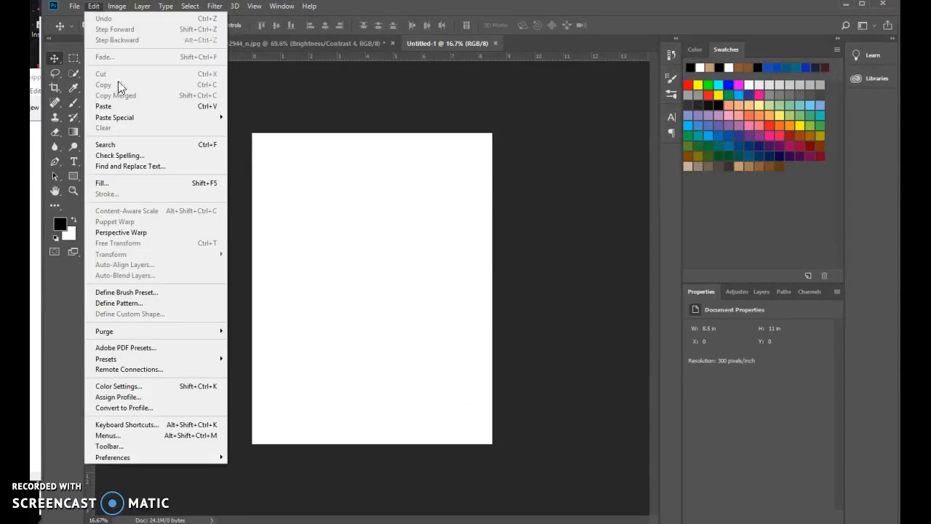
click(129, 109)
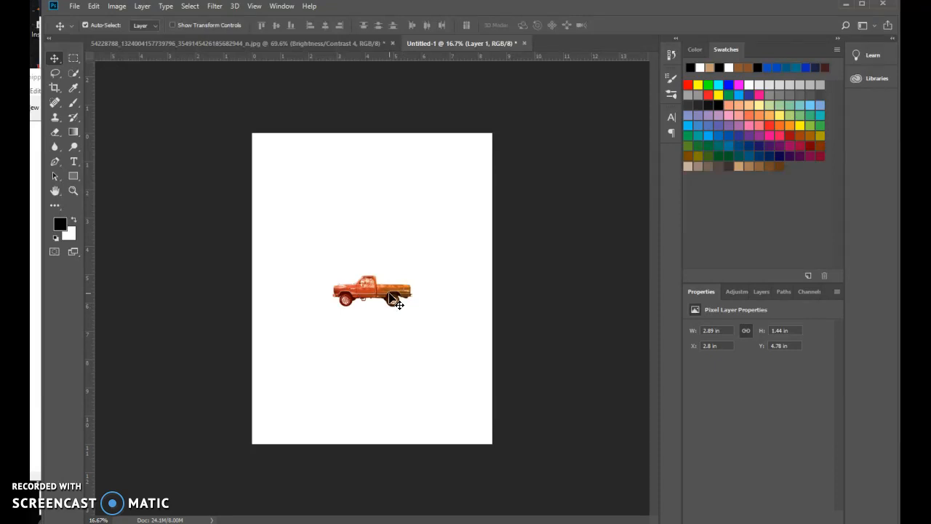
Scale the pasted truck to about 8.26 x 4.11 inches so it spans the page width, slightly below the middle
key(ctrl+t)
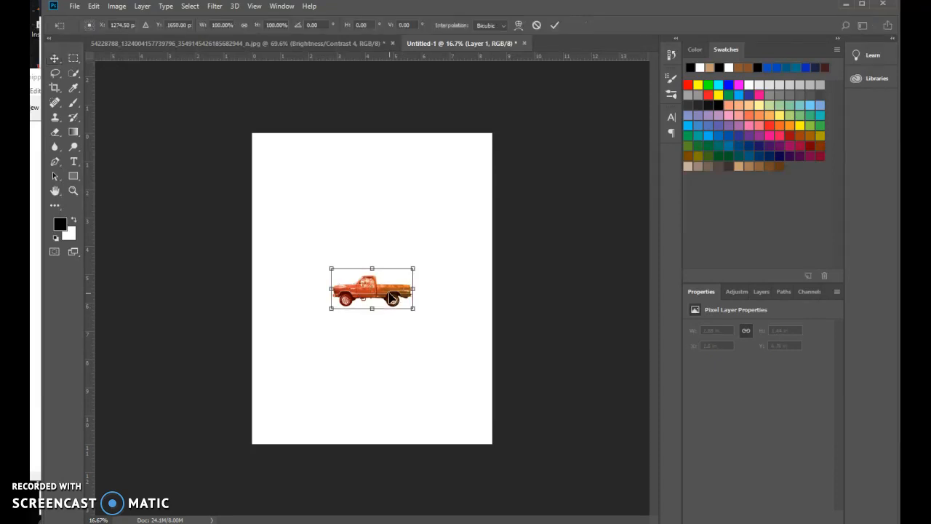
drag(413, 309, 489, 347)
drag(332, 268, 248, 248)
drag(451, 271, 458, 288)
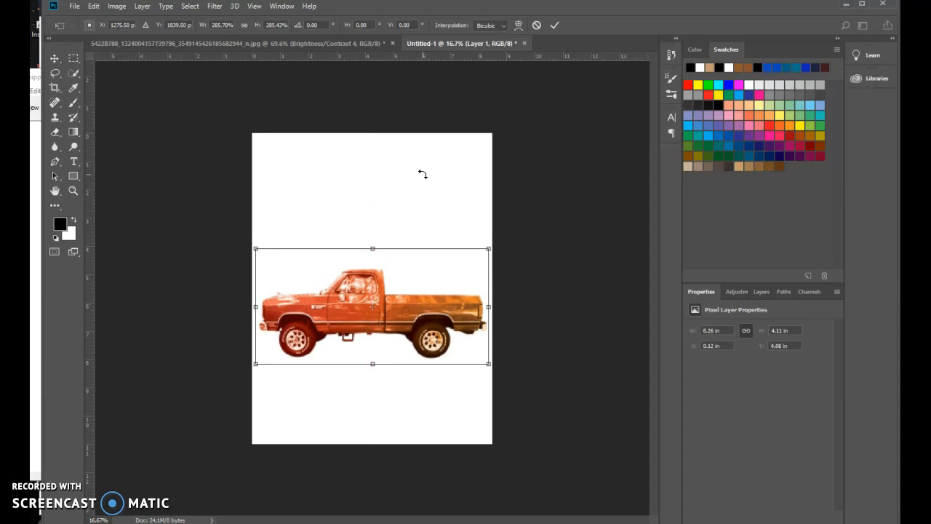
key(Return)
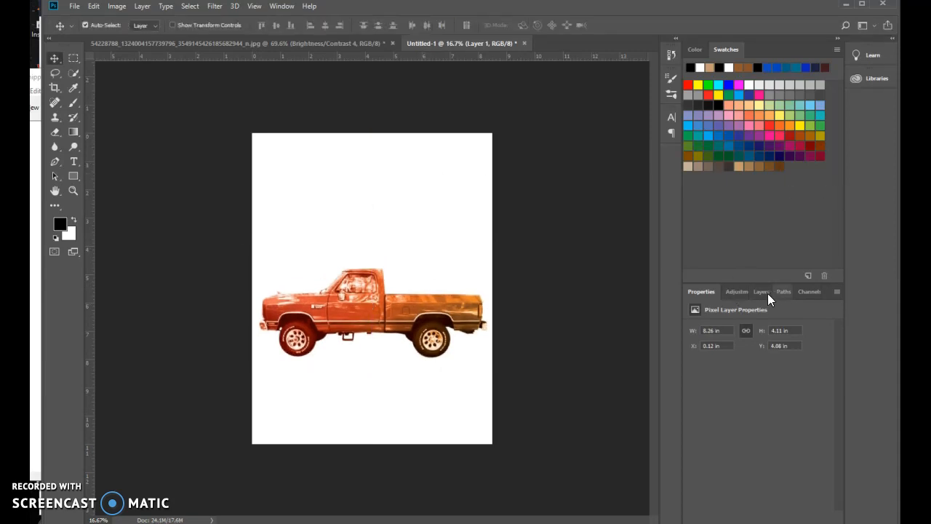
Hide the white Background layer to expose the transparency behind the truck layer
click(766, 293)
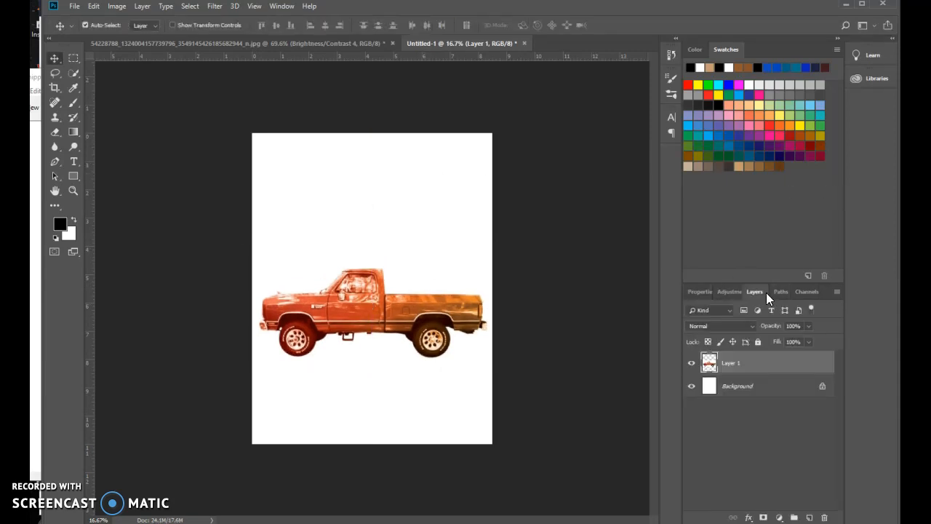
click(692, 387)
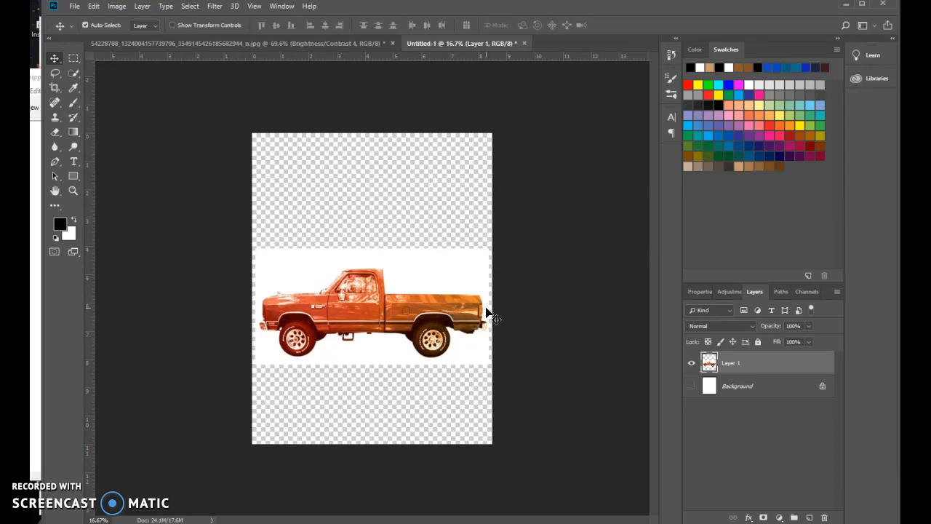
Select the entire truck on Layer 1 with the Quick Selection Tool, including bed, bumpers, cab, windows, hood and wheels
key(ctrl+plus)
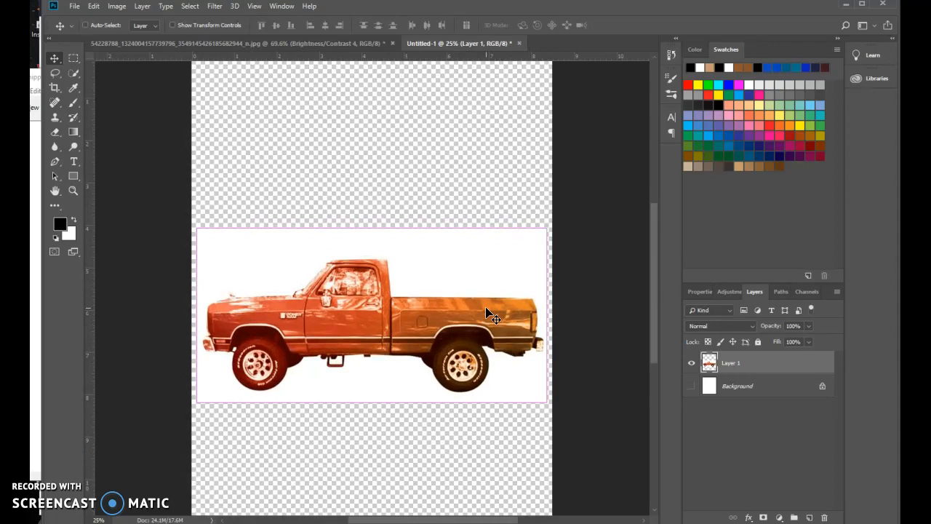
key(ctrl+plus)
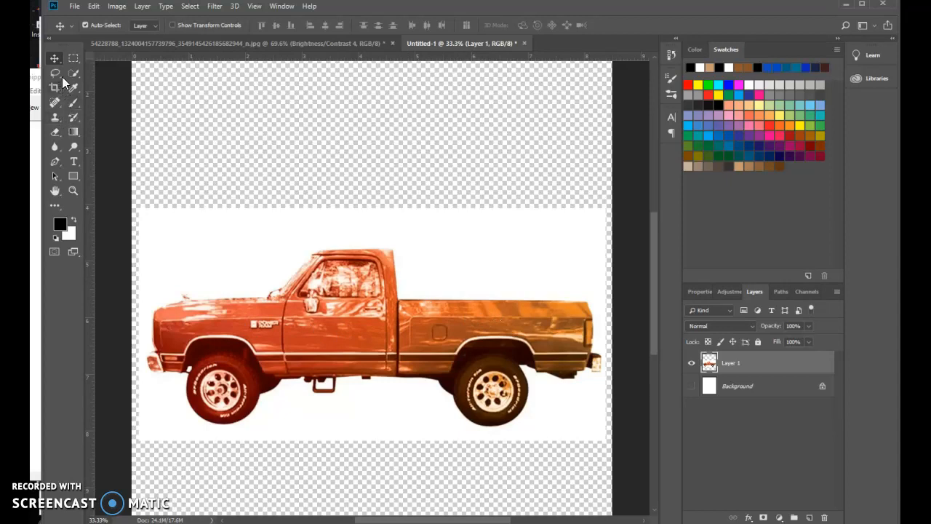
drag(74, 75, 112, 75)
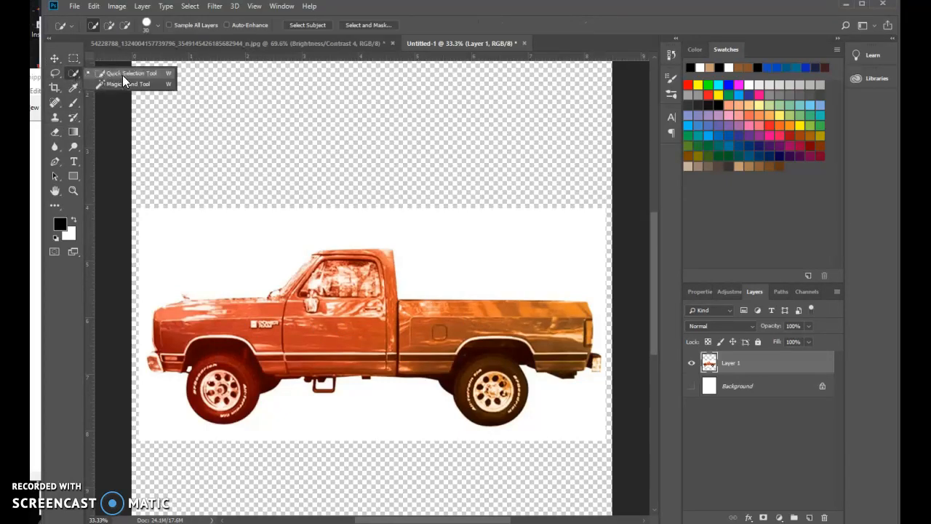
click(123, 75)
mouse_move(320, 336)
mouse_down()
mouse_move(498, 331)
mouse_move(546, 342)
mouse_move(497, 349)
mouse_move(513, 391)
mouse_move(497, 391)
mouse_move(483, 366)
mouse_move(555, 363)
mouse_up()
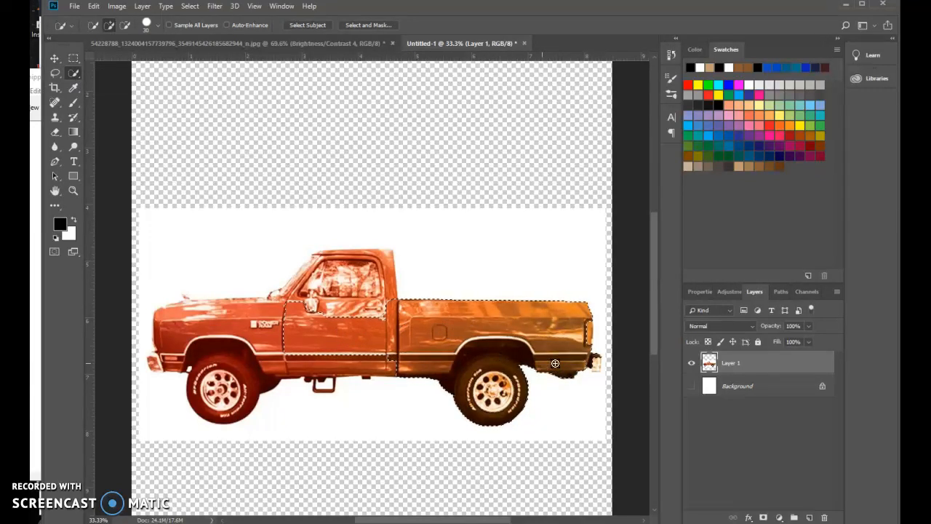
click(598, 363)
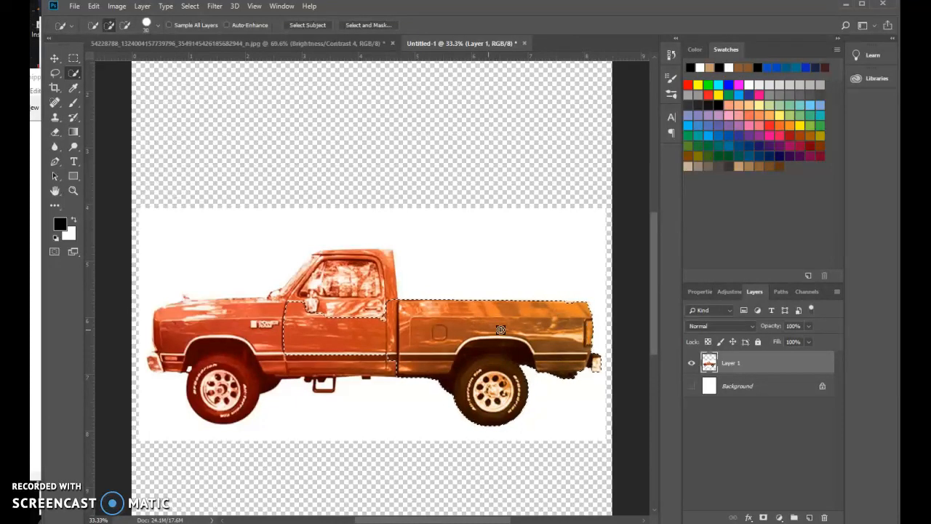
mouse_move(349, 314)
mouse_down()
mouse_move(341, 285)
mouse_move(319, 288)
mouse_up()
mouse_move(324, 256)
mouse_down()
mouse_move(340, 252)
mouse_move(312, 272)
mouse_up()
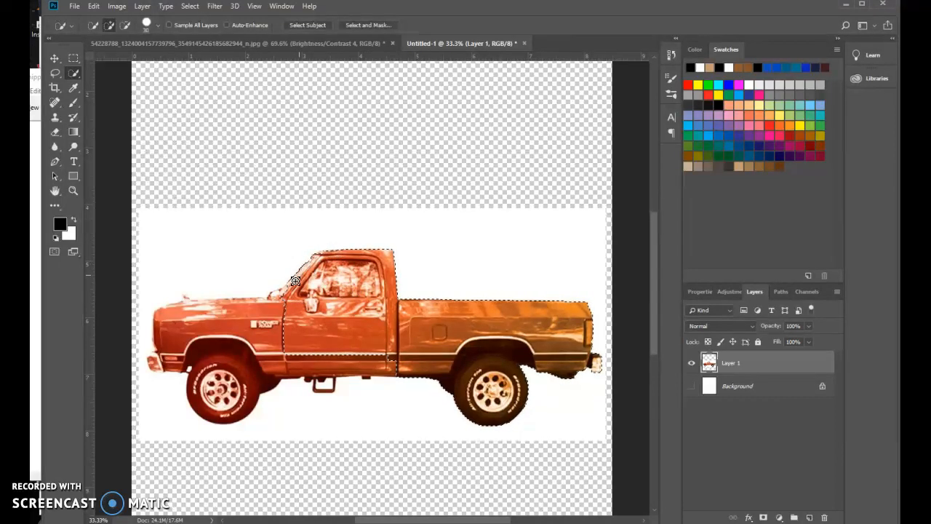
mouse_move(275, 300)
mouse_down()
mouse_move(179, 310)
mouse_move(181, 302)
mouse_move(211, 306)
mouse_move(172, 329)
mouse_move(168, 320)
mouse_move(163, 362)
mouse_move(150, 357)
mouse_move(231, 365)
mouse_move(229, 402)
mouse_move(232, 371)
mouse_up()
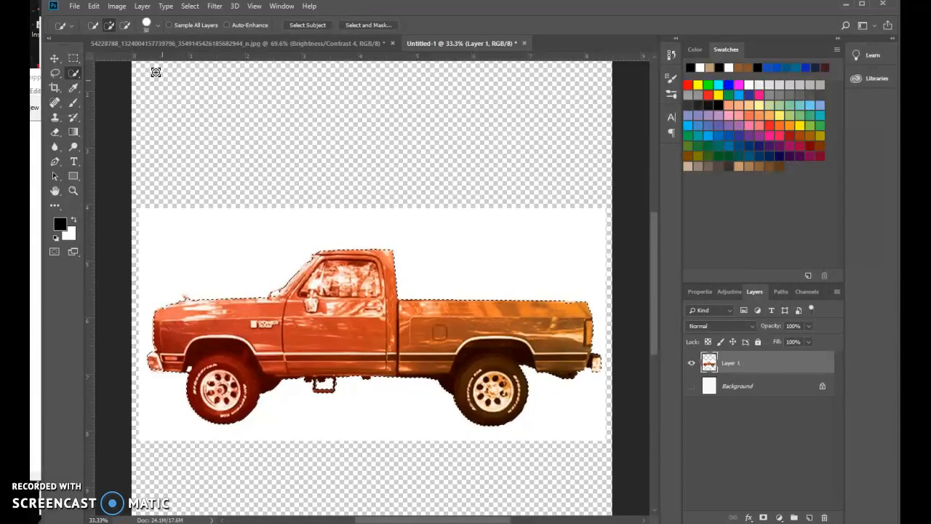
Fill the selected truck with Black in Normal mode at 100% opacity and deselect it
click(90, 6)
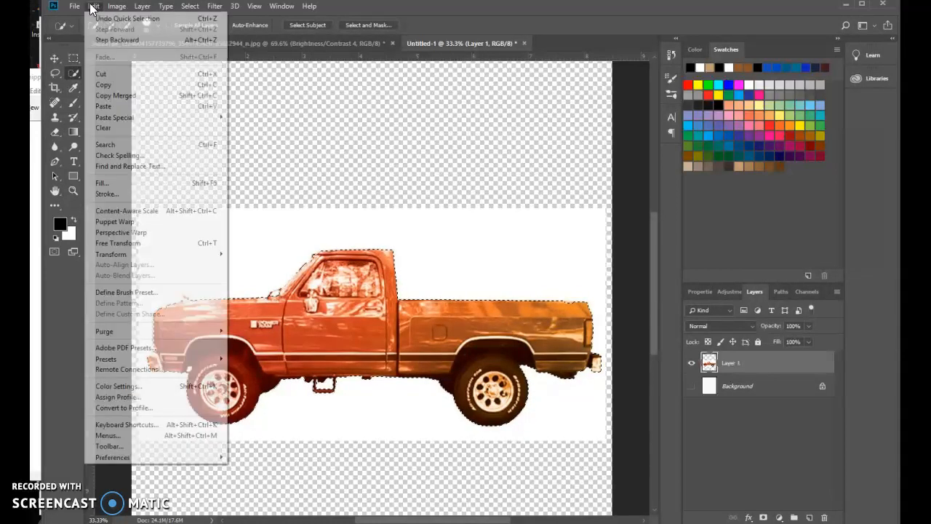
click(105, 187)
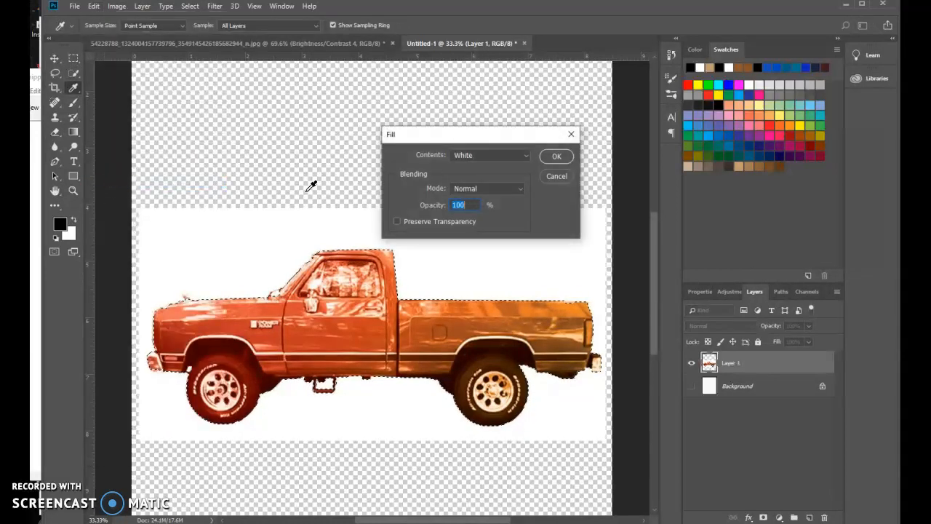
click(527, 155)
click(478, 247)
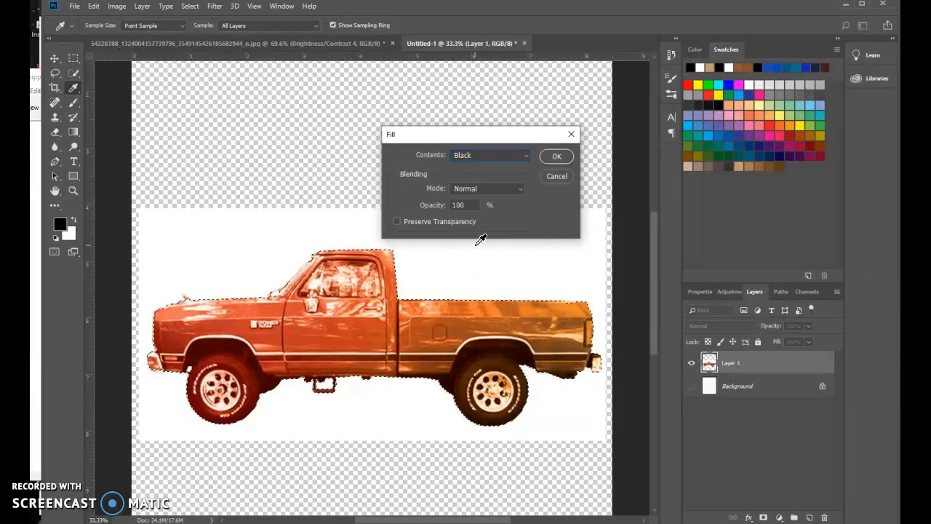
click(557, 156)
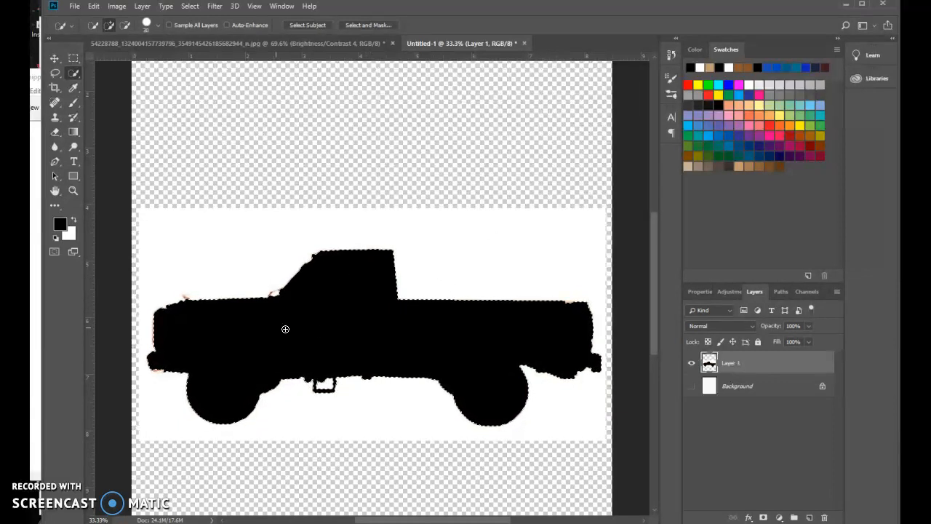
click(189, 5)
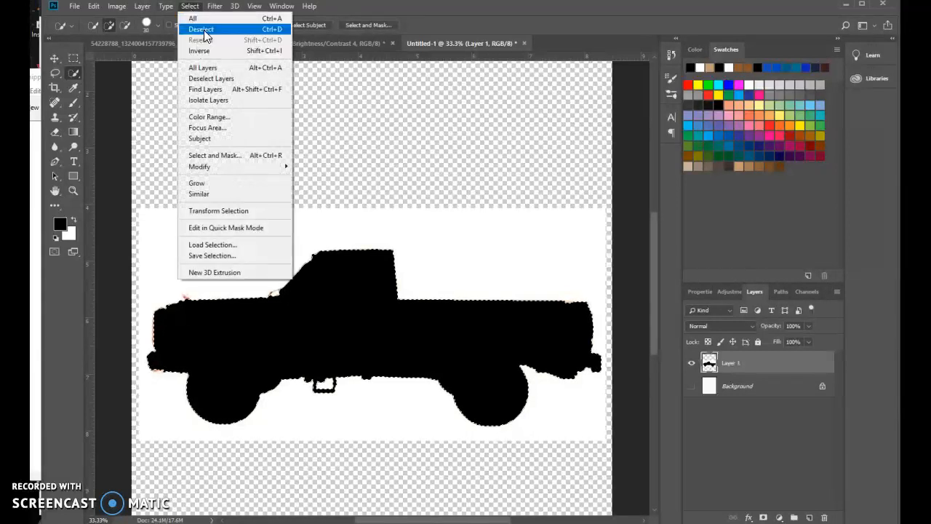
click(203, 30)
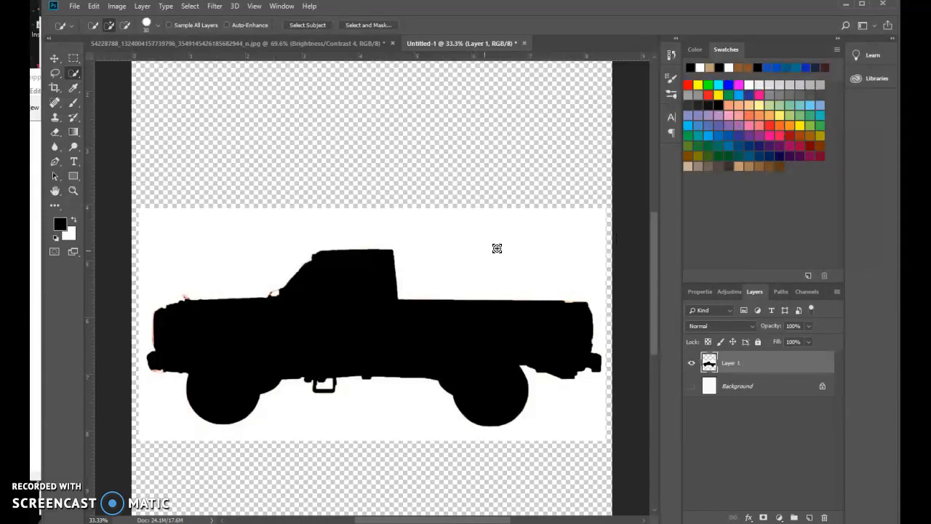
Delete the white area around the truck silhouette using the Magic Wand Tool and clear the selection
right_click(75, 75)
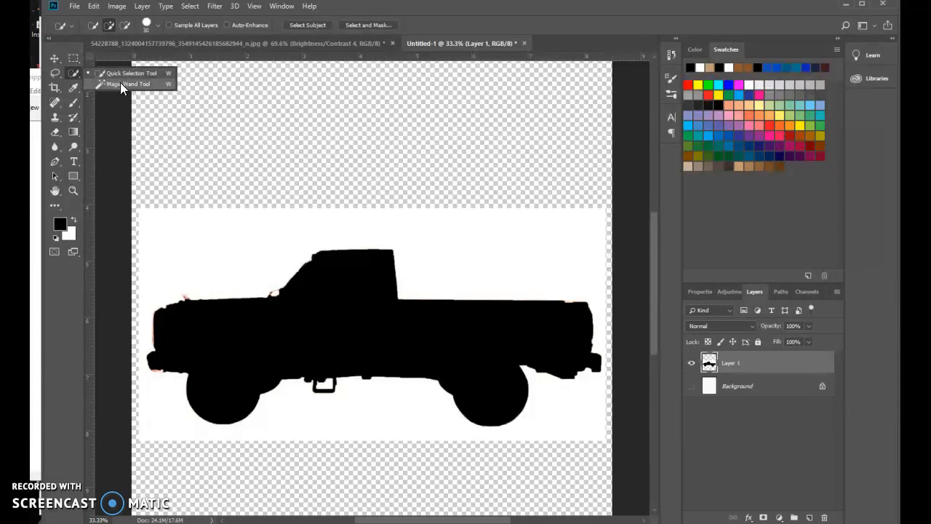
click(120, 82)
click(515, 268)
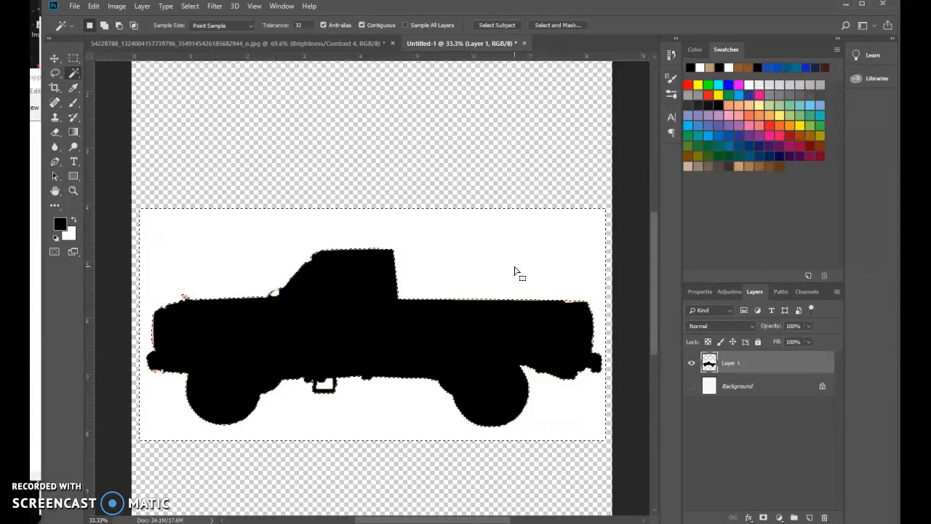
key(Delete)
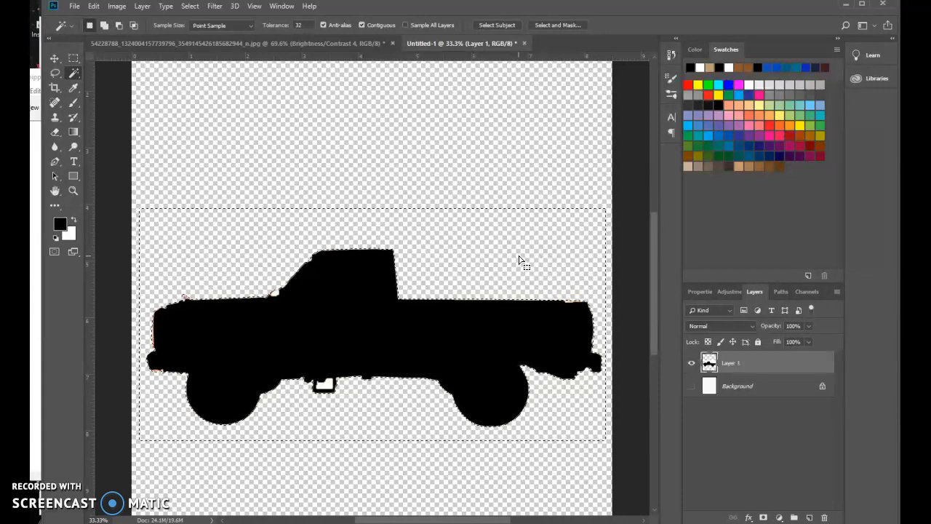
click(190, 6)
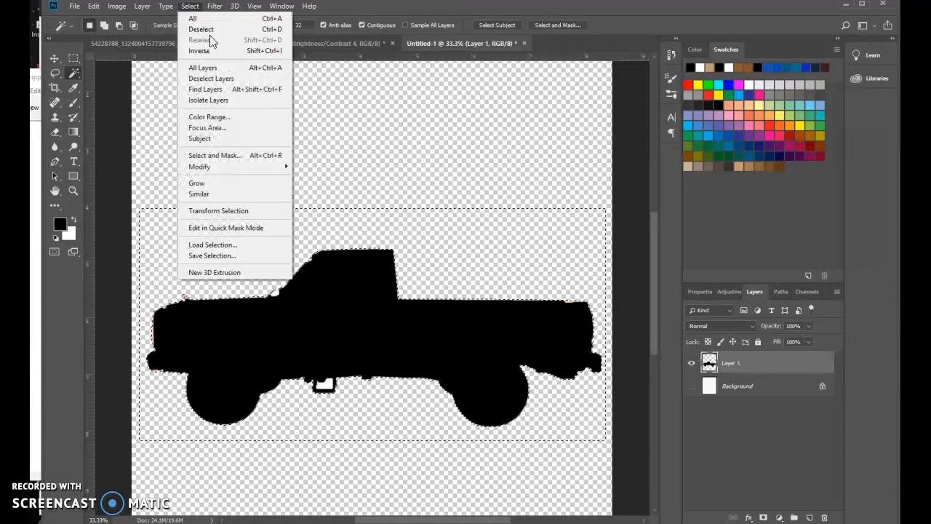
click(213, 29)
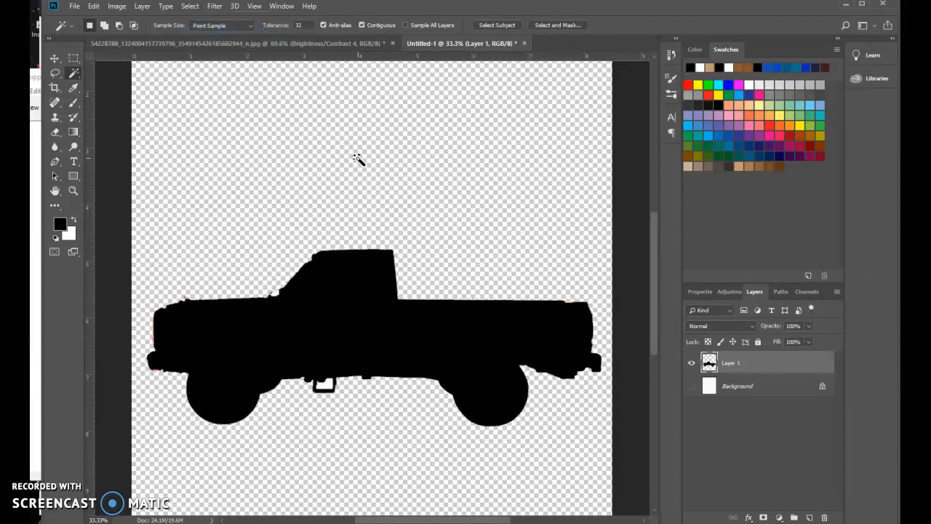
Show the Background layer again and add a new empty layer above the truck silhouette
click(691, 387)
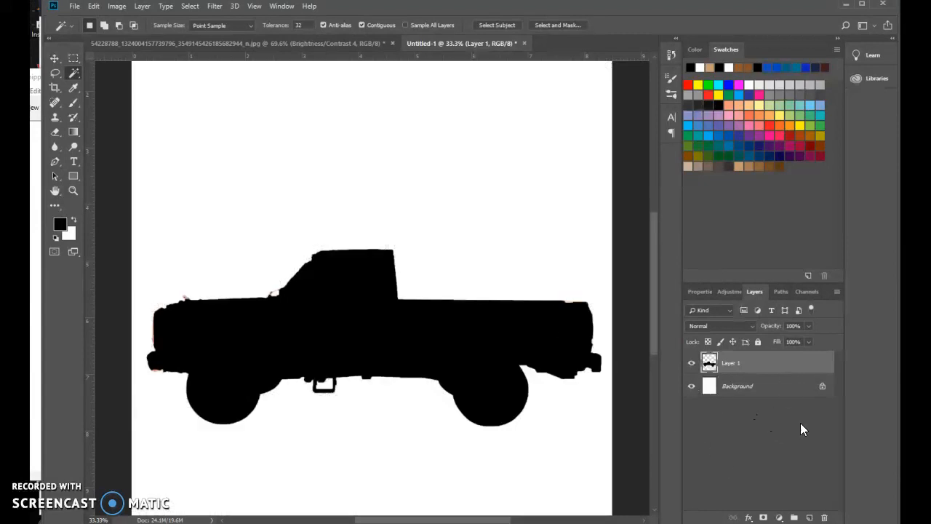
click(810, 517)
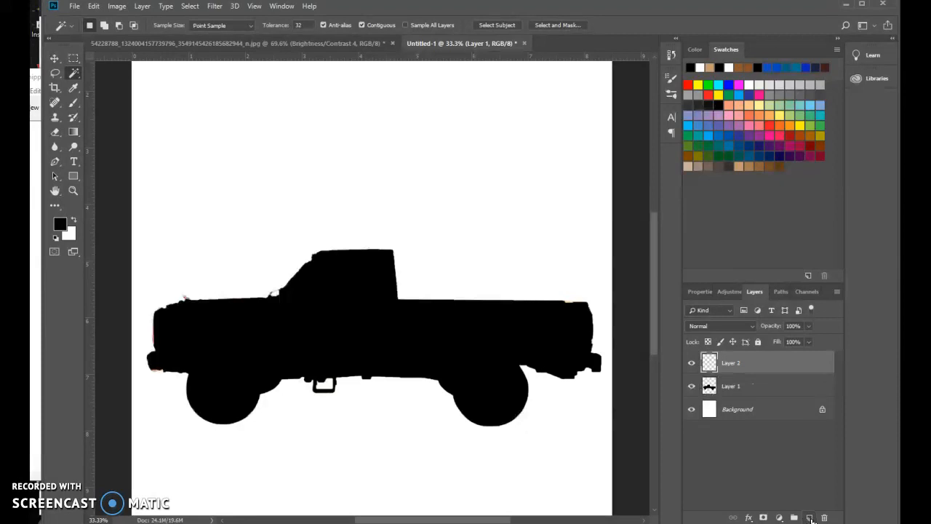
Move the empty Layer 2 beneath the truck silhouette and fill it with a diagonal linear Orange, Yellow, Orange gradient
drag(771, 387, 771, 358)
click(775, 386)
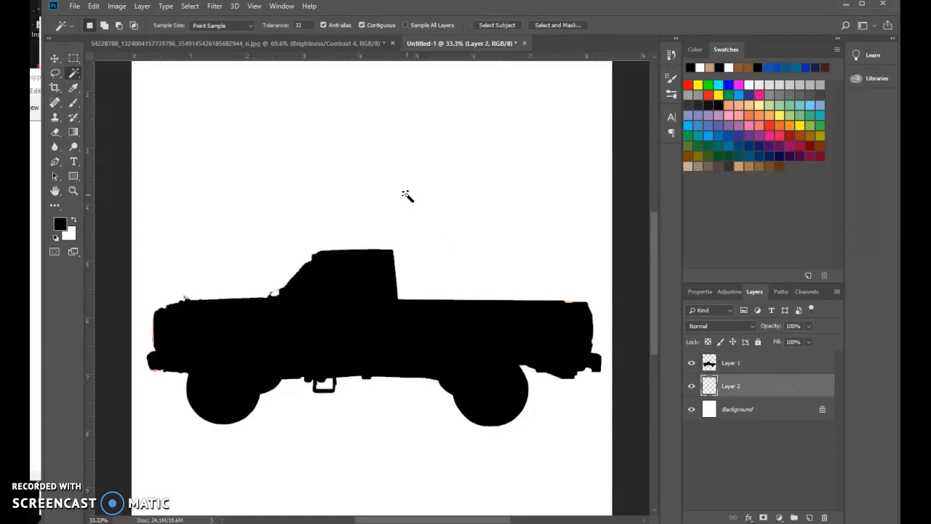
click(74, 134)
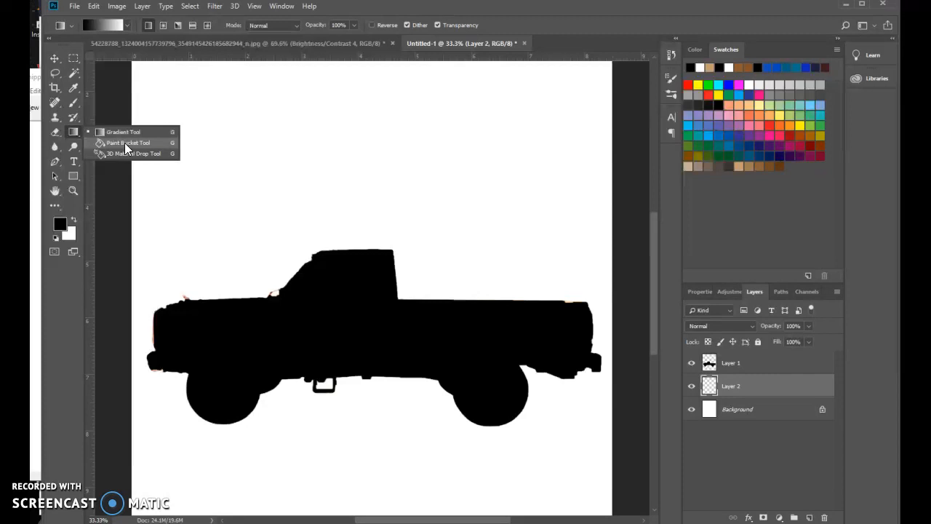
click(126, 132)
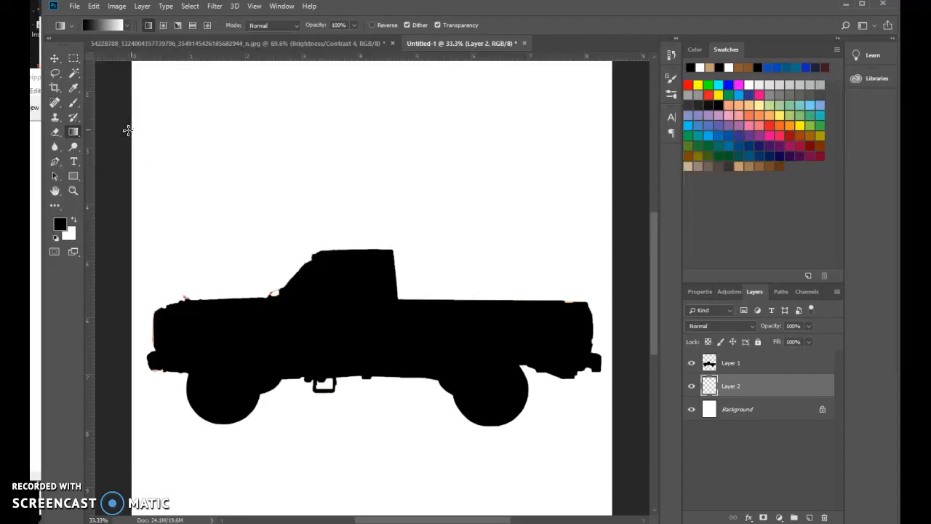
click(100, 22)
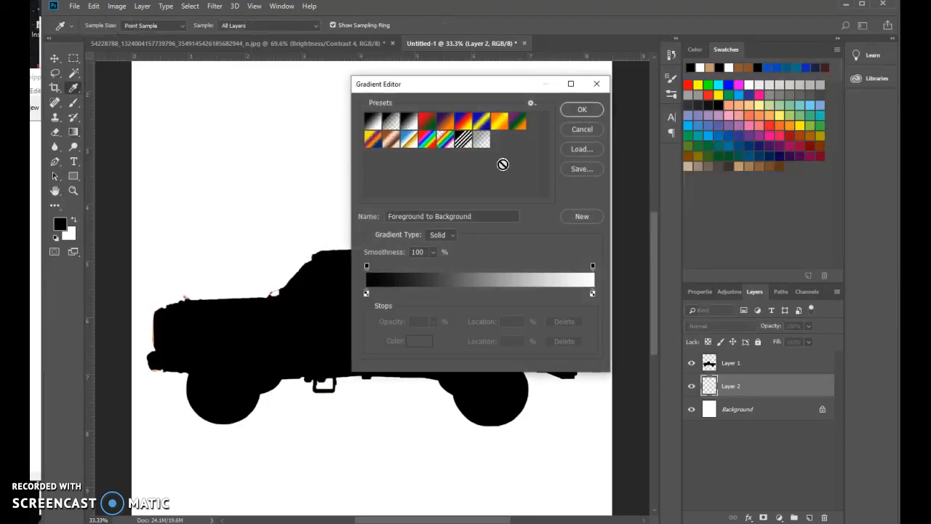
click(500, 122)
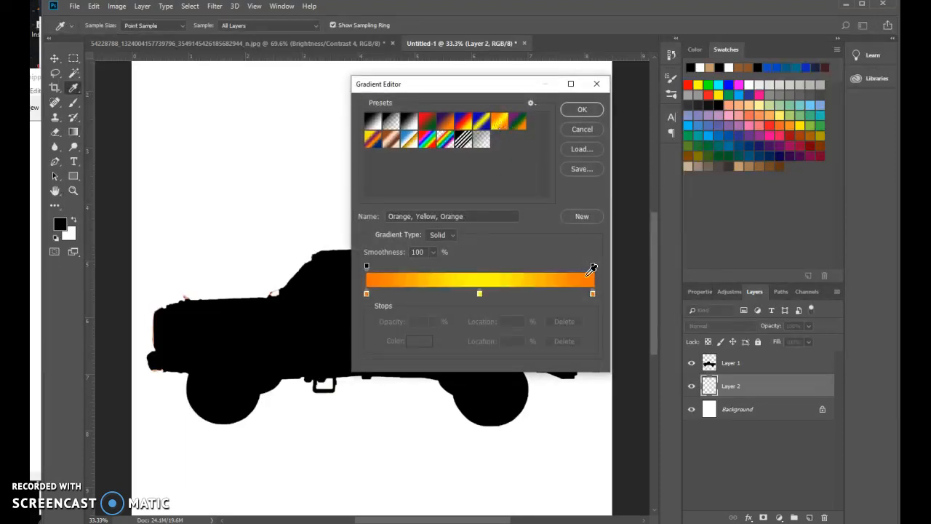
click(584, 110)
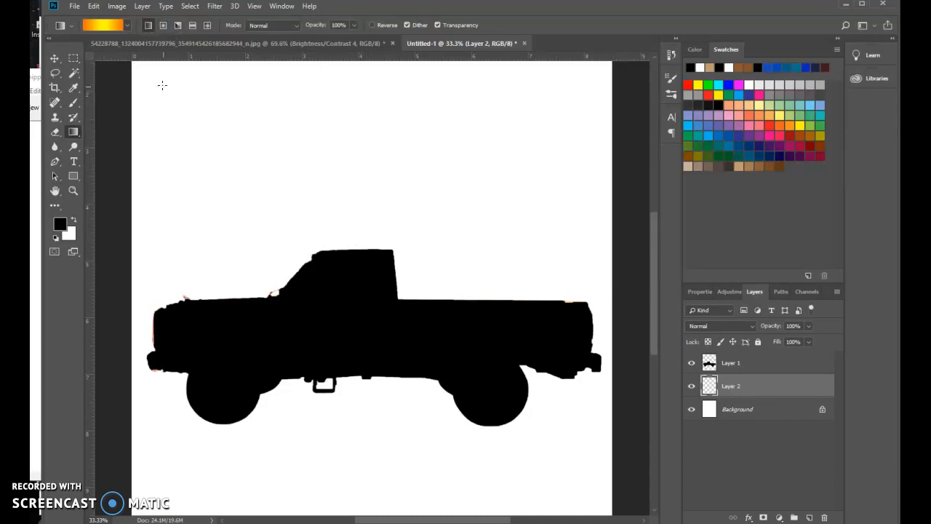
drag(161, 85, 539, 470)
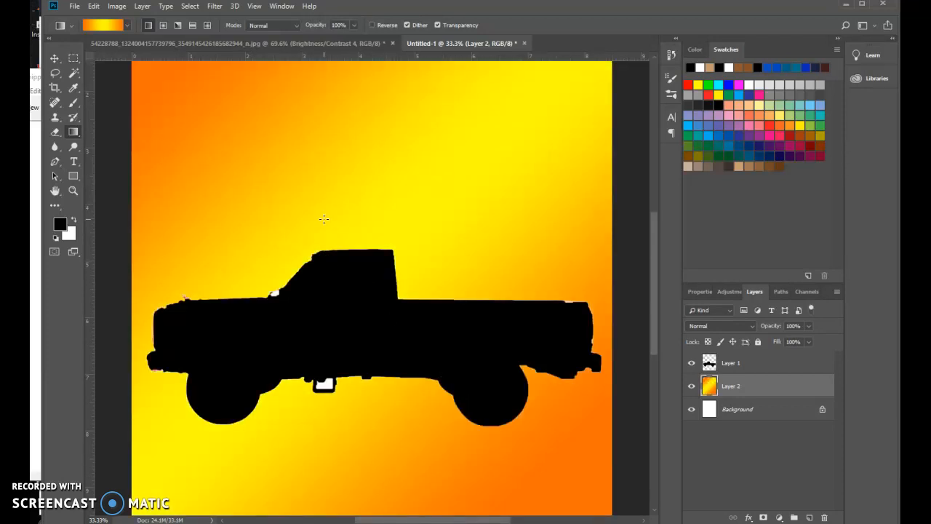
Delete the white remnants under the truck and at the windshield base on Layer 1 with the Magic Wand Tool, and deselect
click(74, 73)
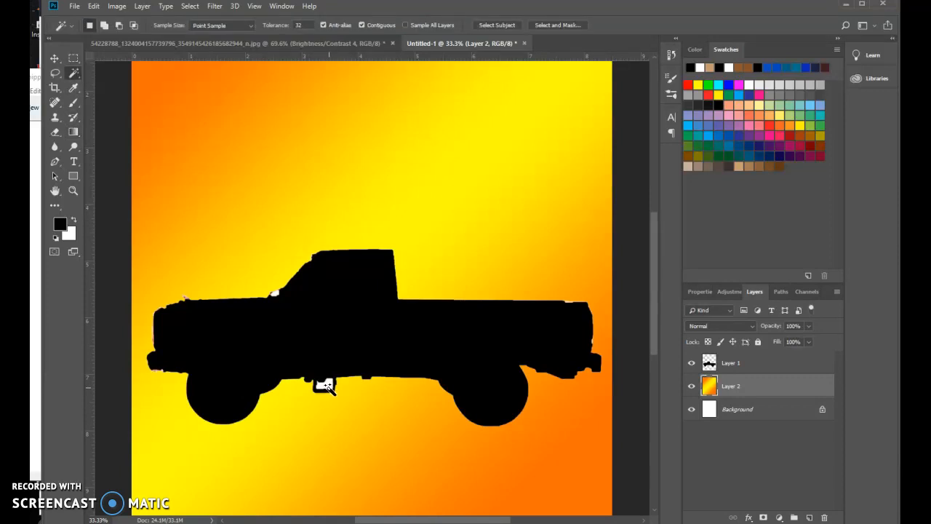
click(357, 391)
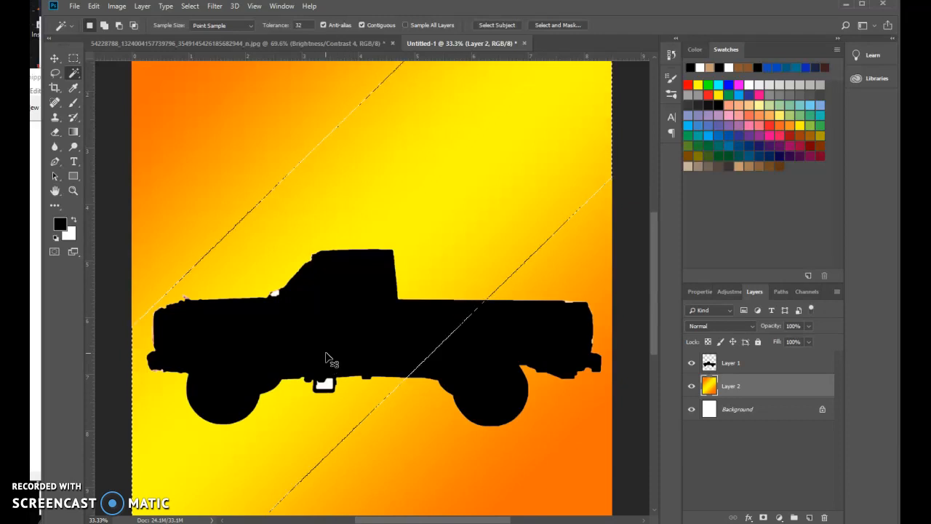
key(ctrl+d)
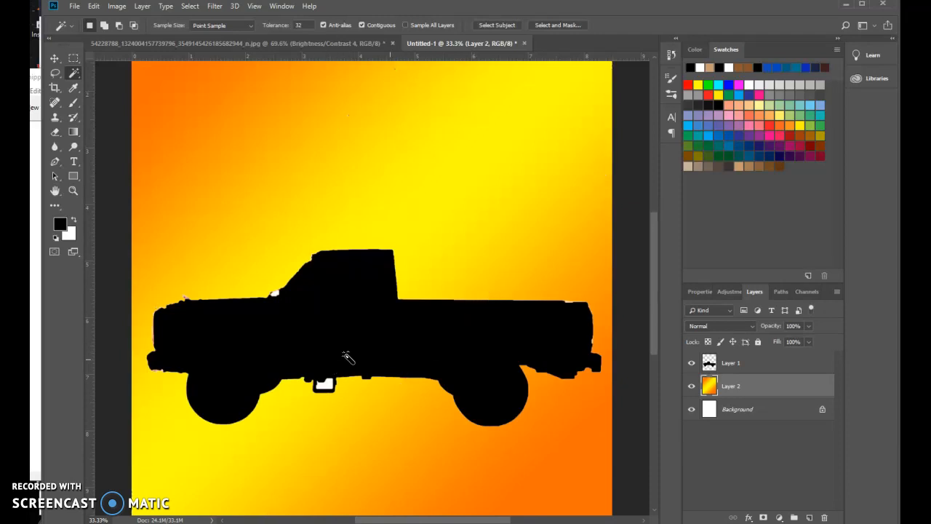
click(777, 367)
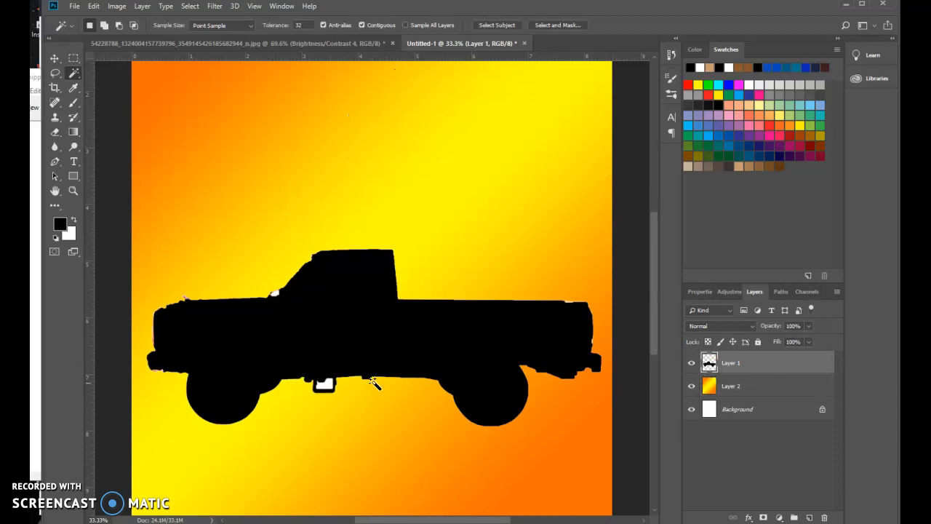
click(329, 386)
key(Delete)
click(275, 292)
click(184, 7)
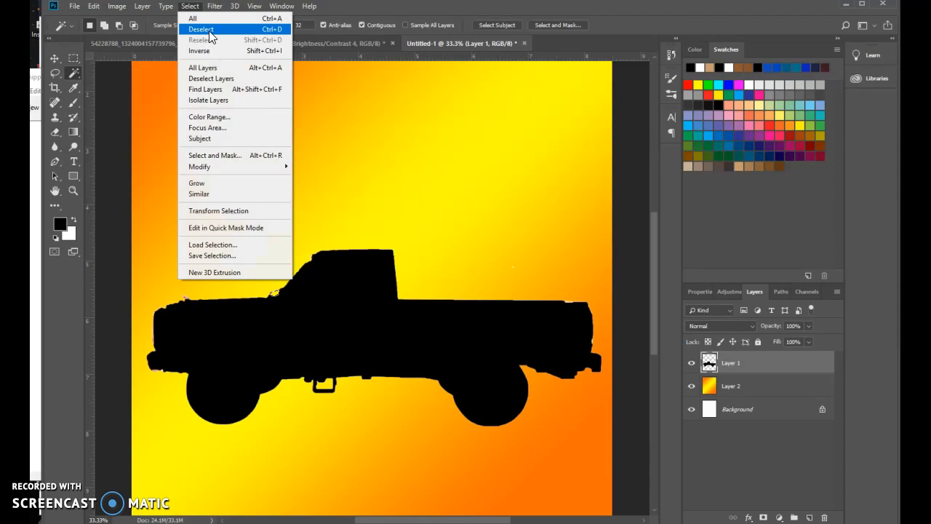
click(208, 30)
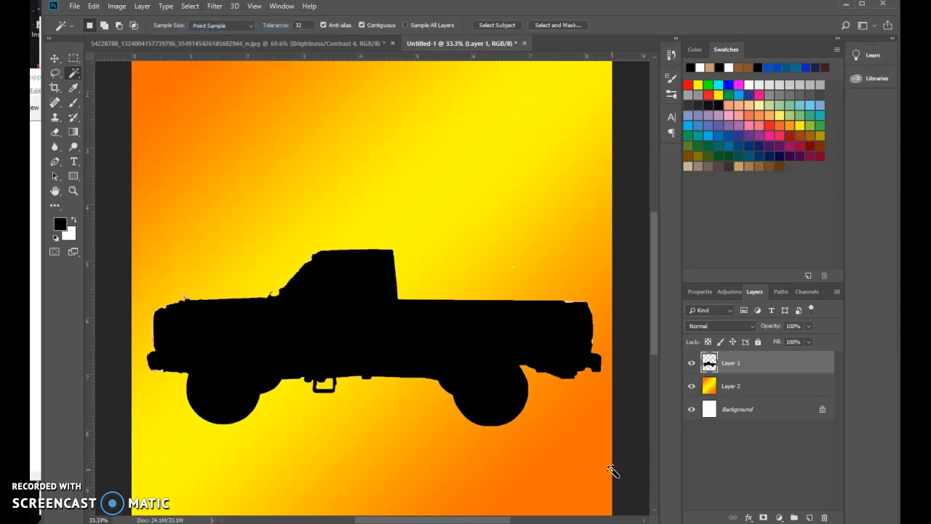
Add a new layer above the gradient layer and draw a radial blue, red and yellow gradient outward from behind the truck's cab
click(768, 386)
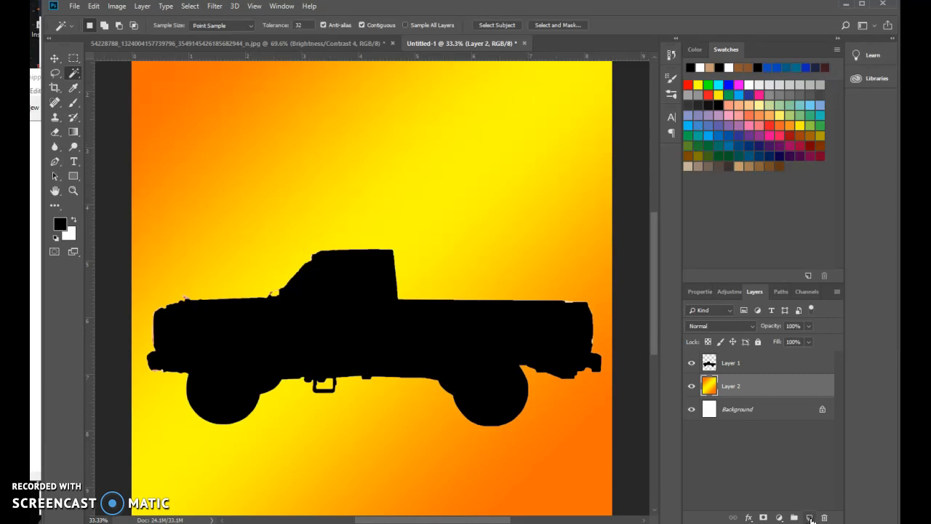
click(810, 518)
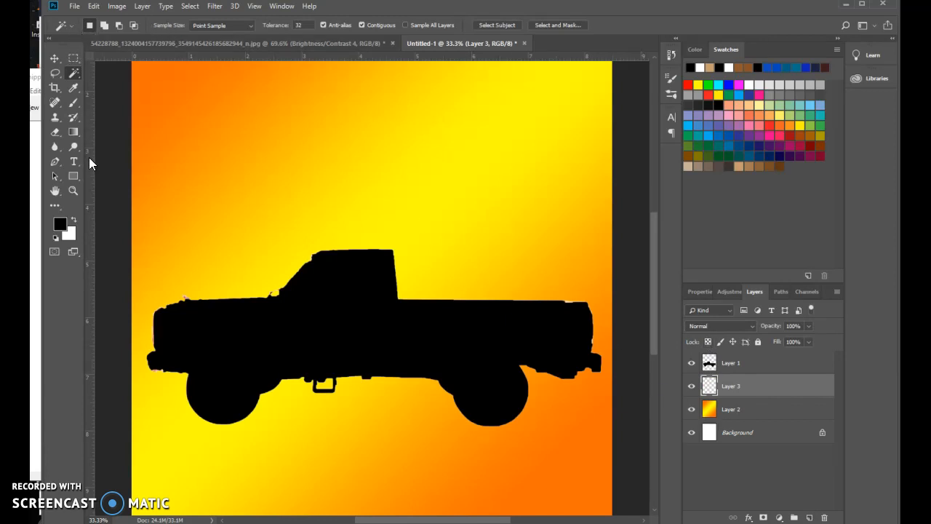
click(73, 132)
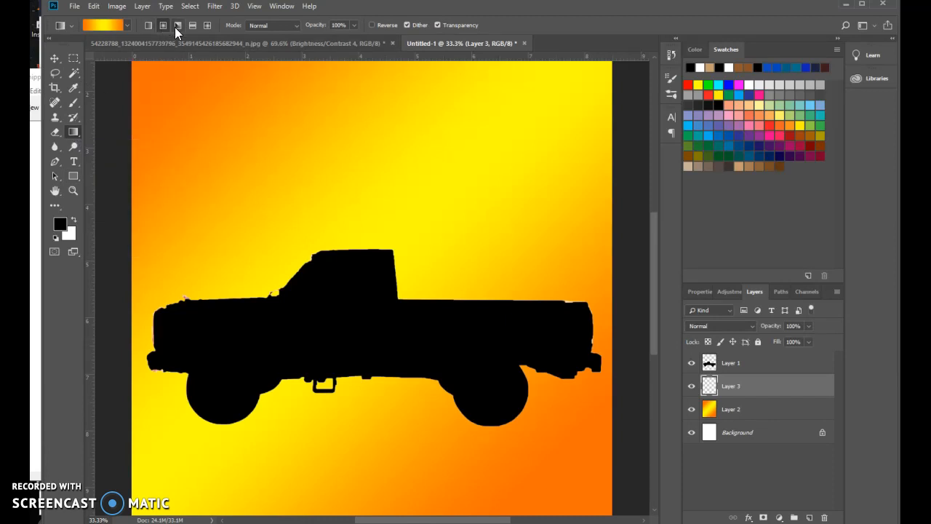
click(101, 26)
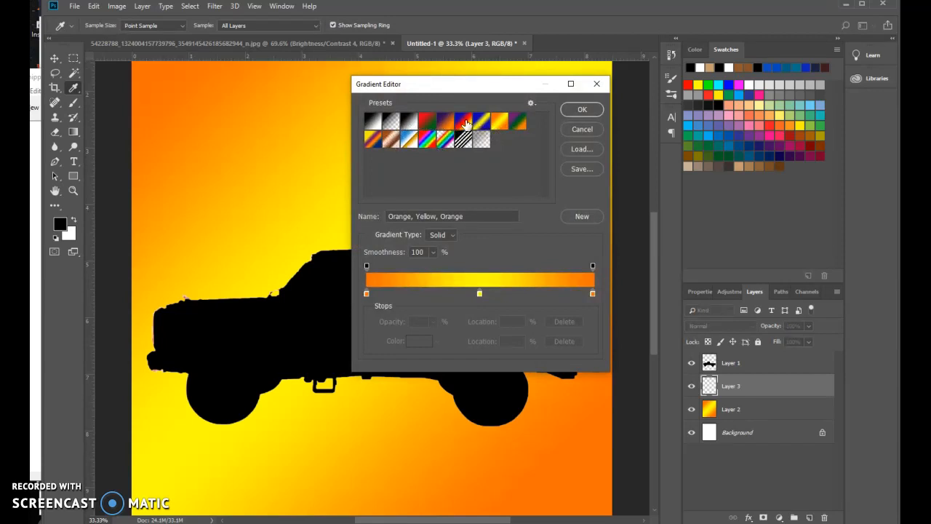
click(465, 123)
click(581, 109)
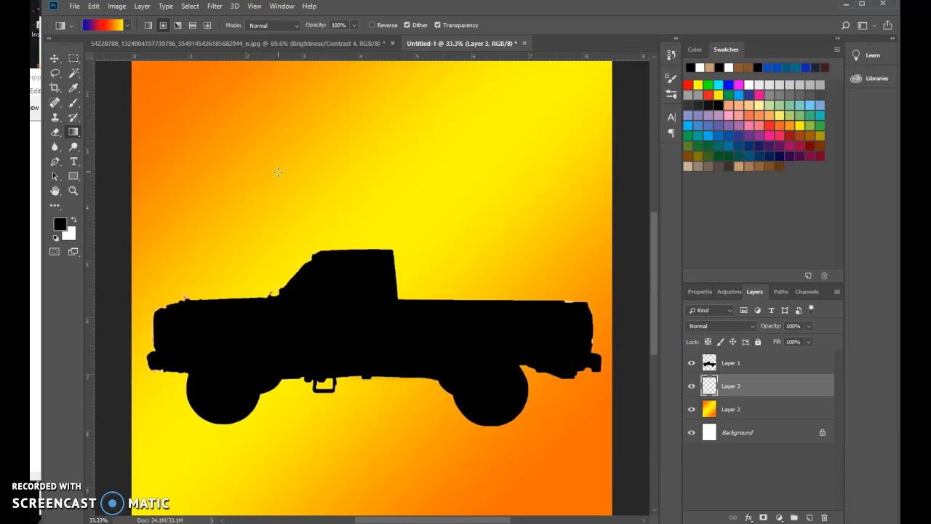
drag(405, 280, 423, 199)
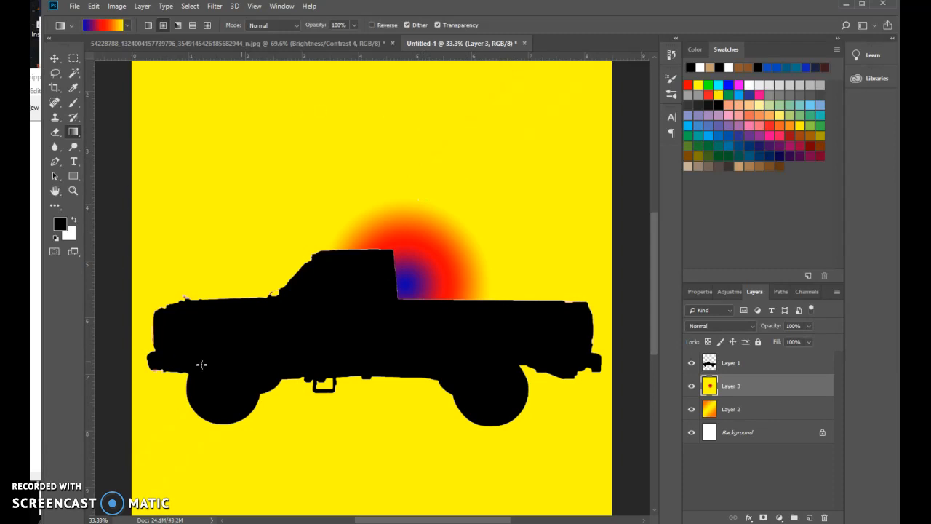
right_click(341, 168)
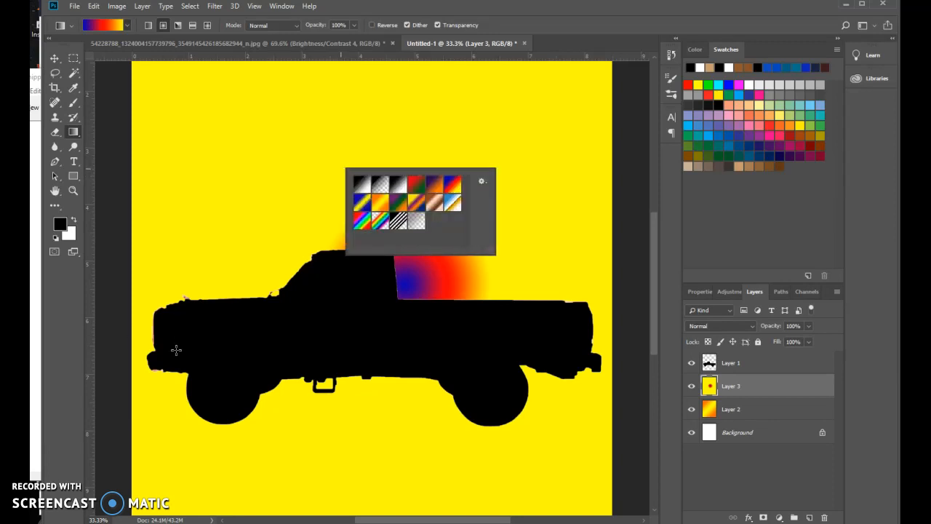